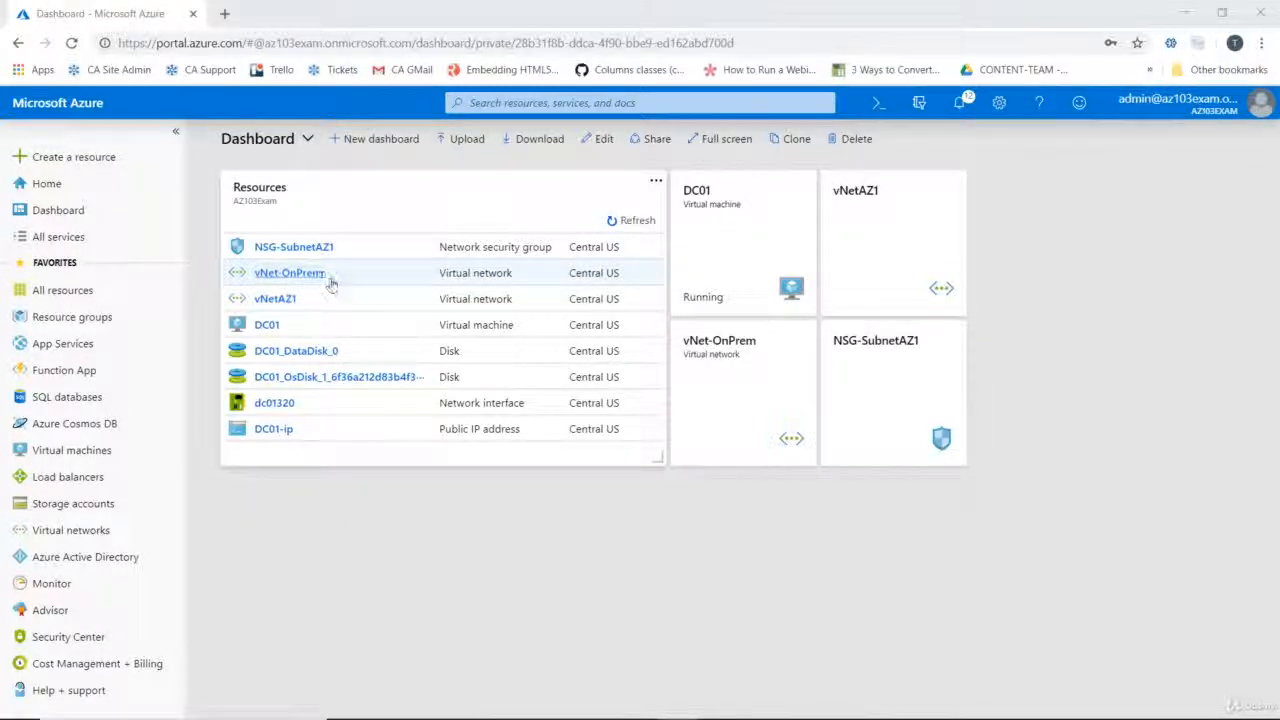
Open the peerings list of the vNet-OnPrem virtual network
{"action": "left_click", "coordinate": [300, 273]}
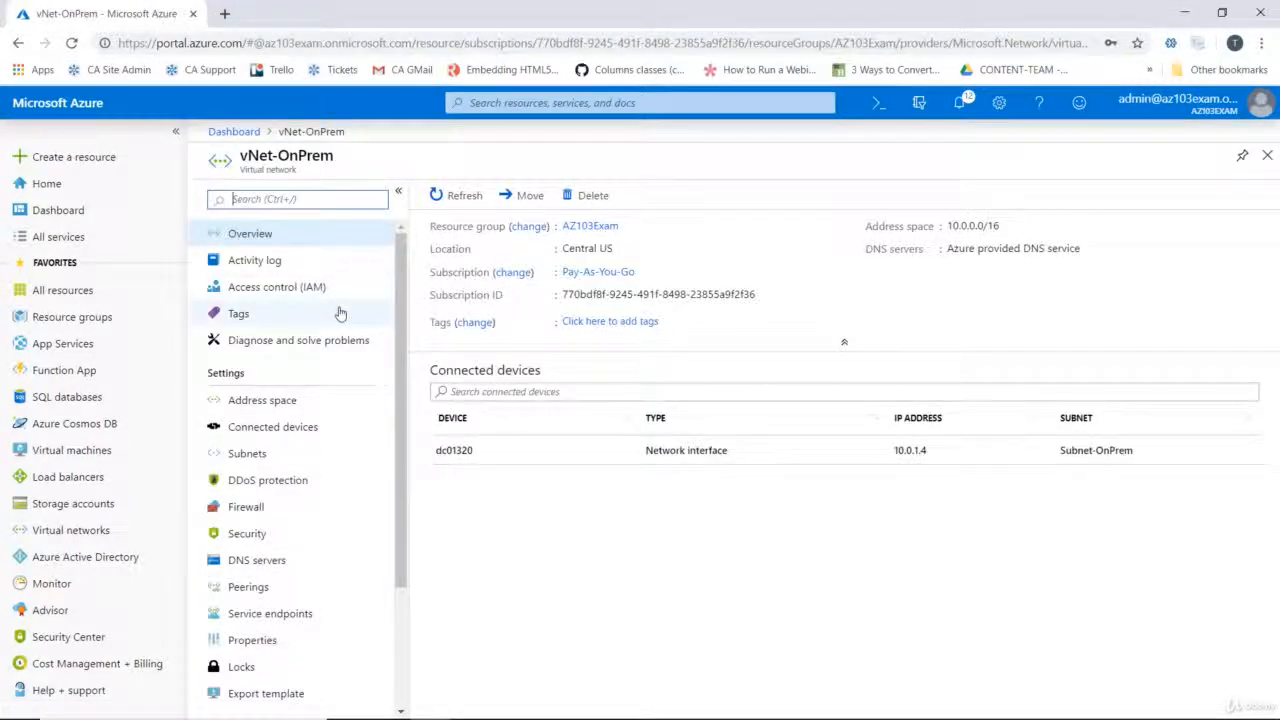
{"action": "scroll", "coordinate": [340, 314], "scroll_direction": "down", "scroll_amount": 3}
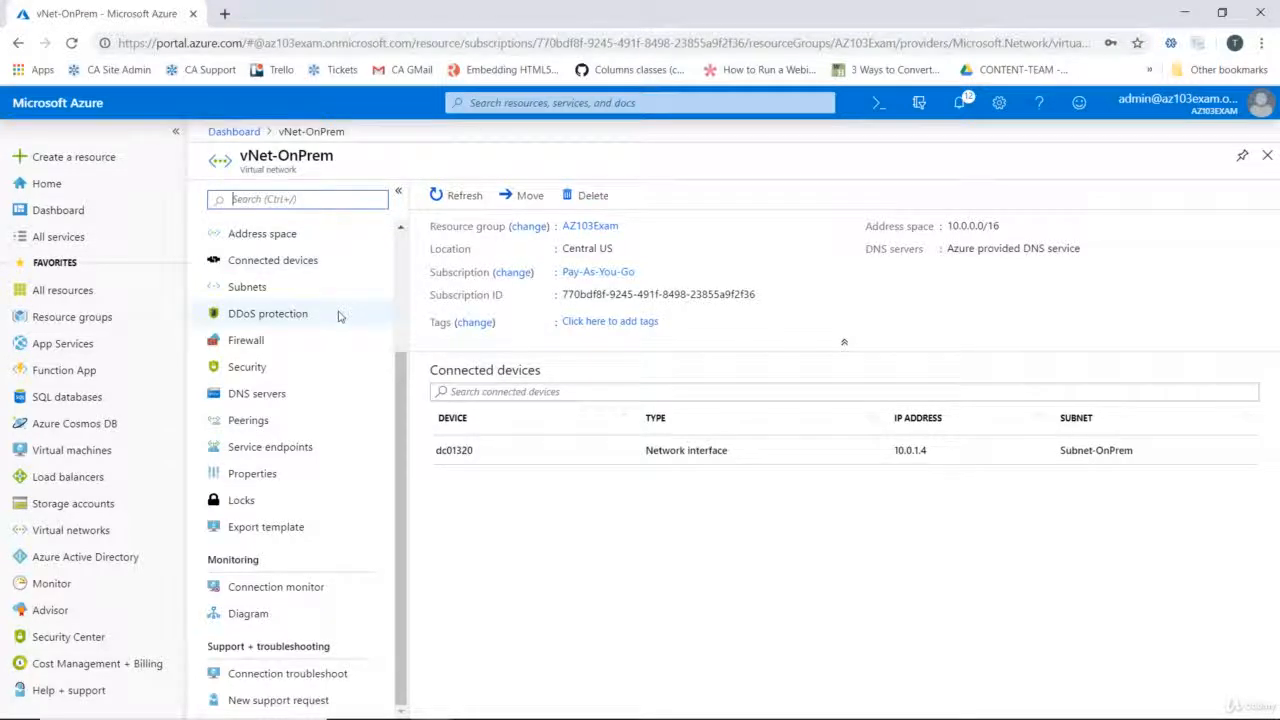
{"action": "scroll", "coordinate": [272, 426], "scroll_direction": "up", "scroll_amount": 1}
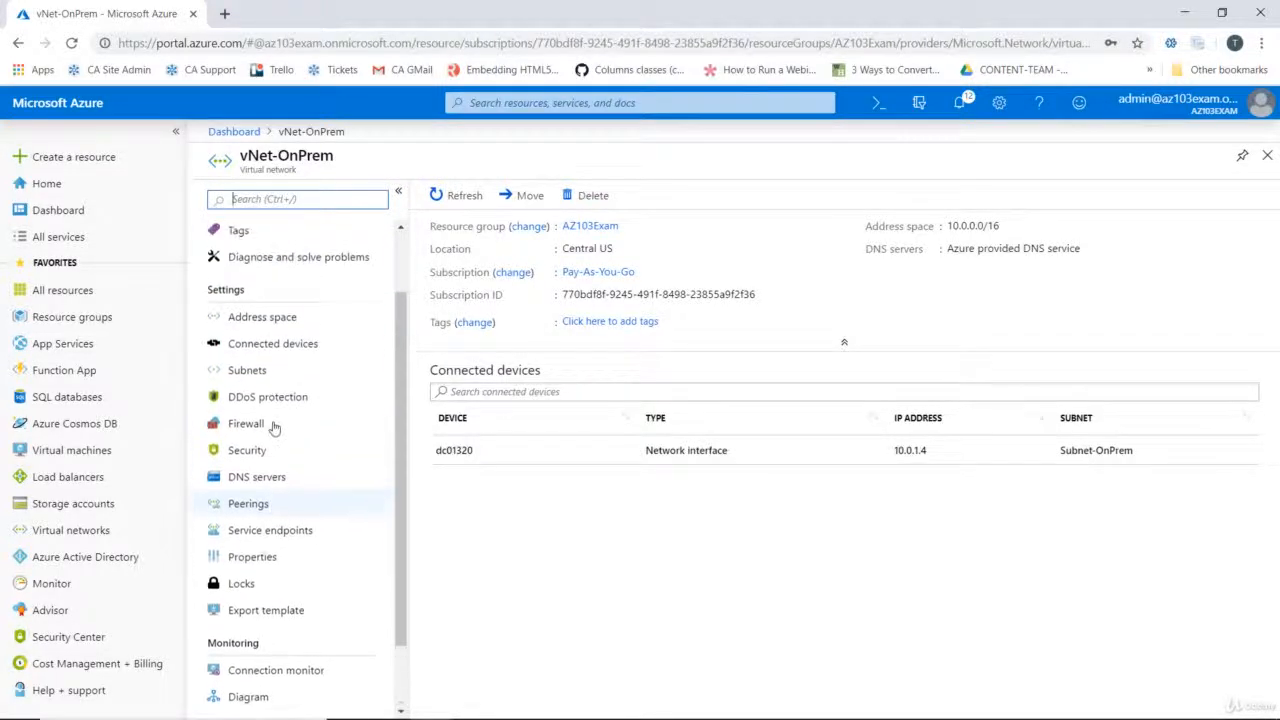
{"action": "scroll", "coordinate": [333, 405], "scroll_direction": "down", "scroll_amount": 1}
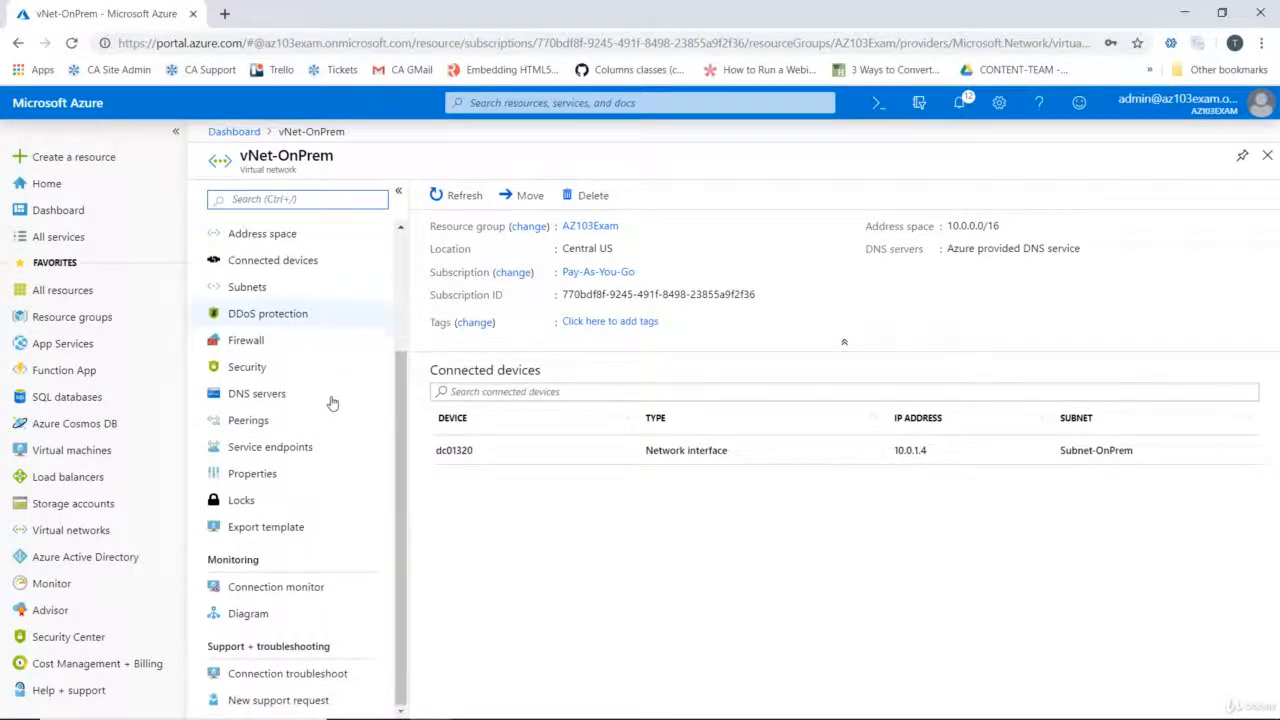
{"action": "left_click", "coordinate": [260, 423]}
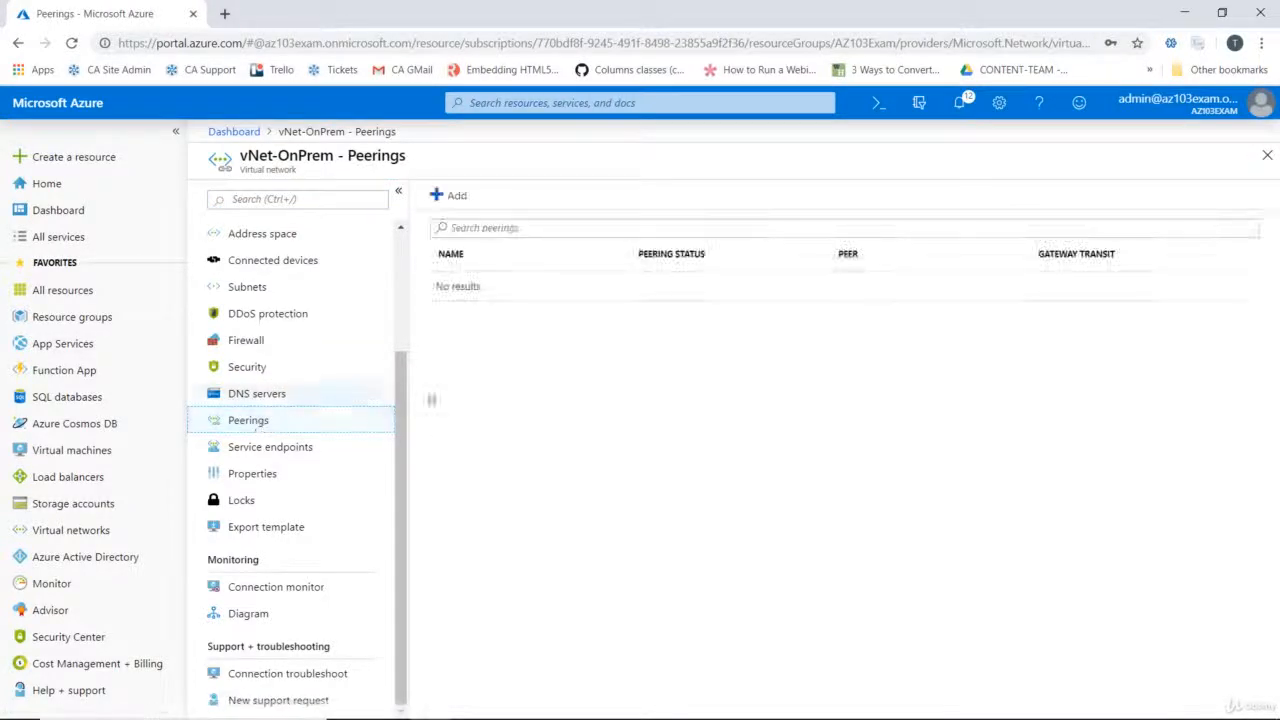
Start a new peering from vNet-OnPrem and name it OnPrem-Azure
{"action": "left_click", "coordinate": [452, 196]}
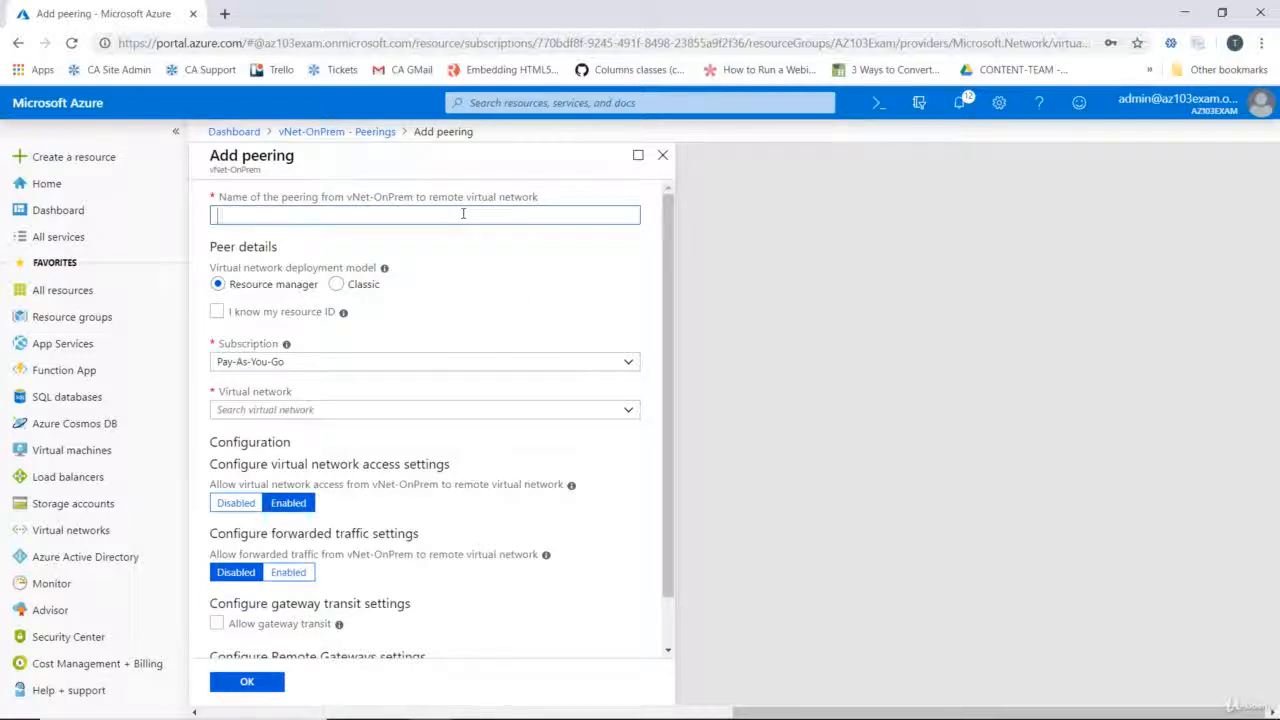
{"action": "type", "text": "OnPrem-"}
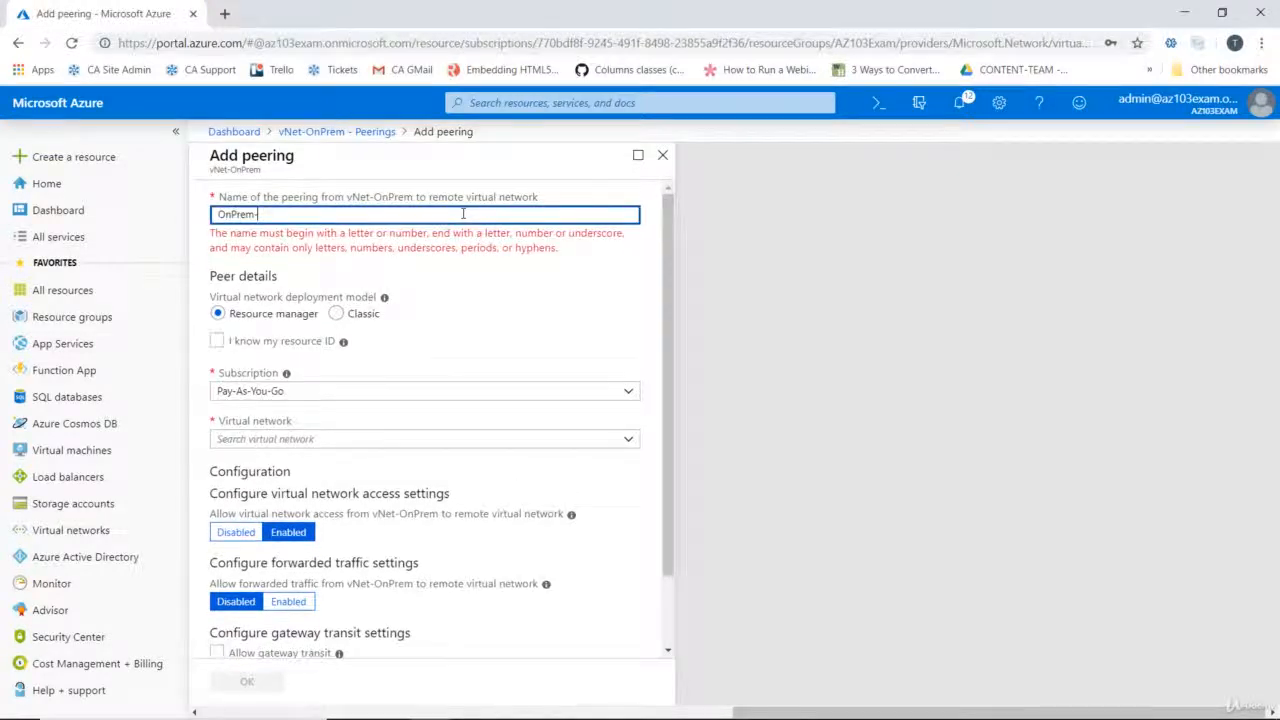
{"action": "type", "text": "Azure"}
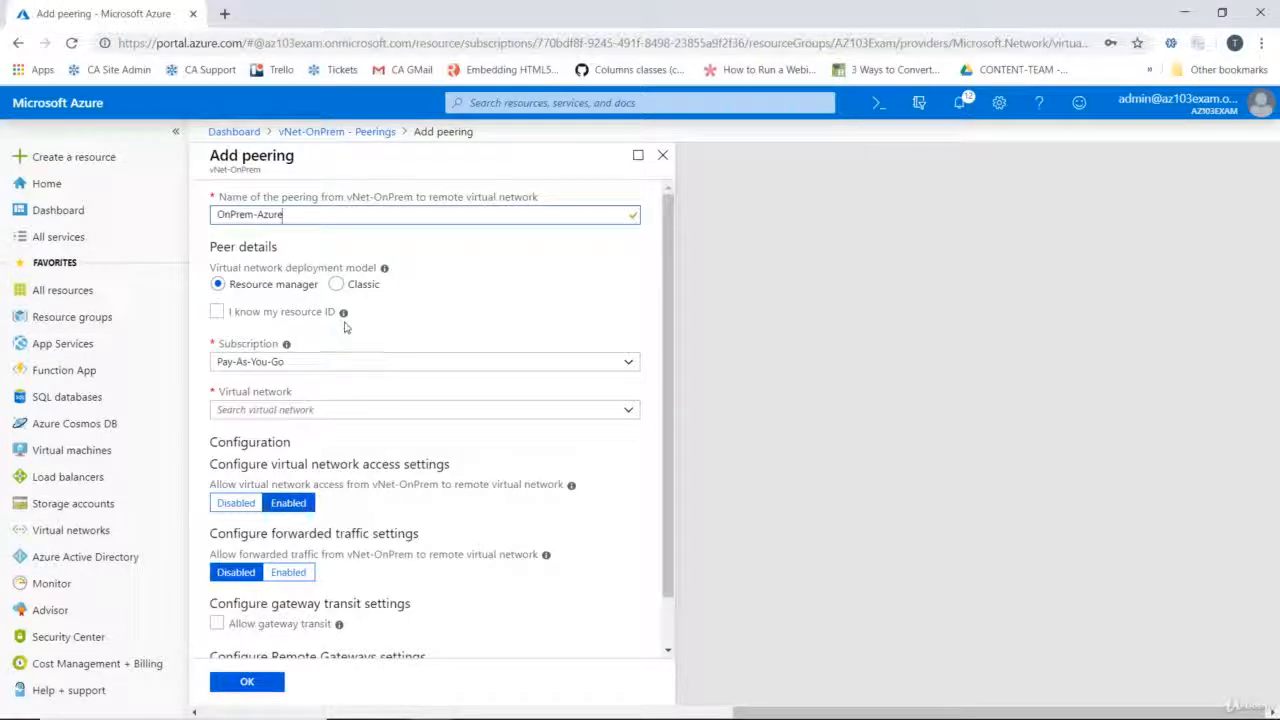
{"action": "mouse_move", "coordinate": [345, 319]}
{"action": "left_click", "coordinate": [217, 313]}
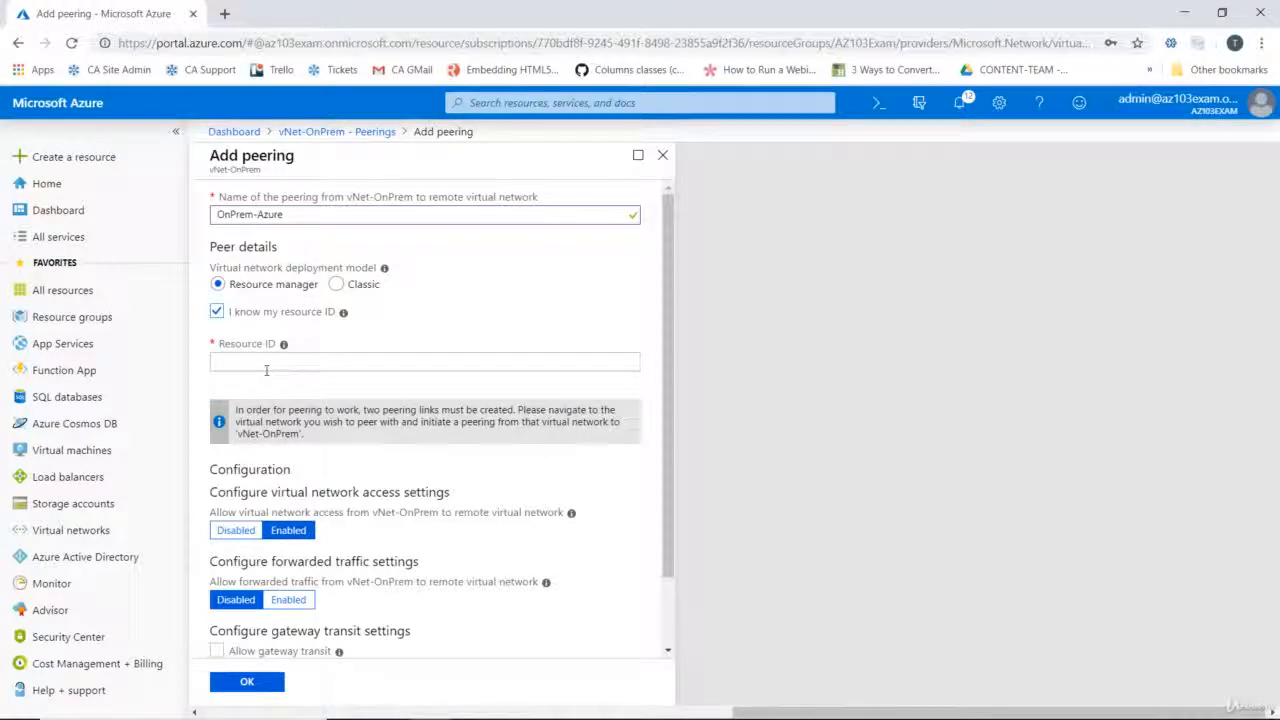
{"action": "left_click", "coordinate": [217, 312]}
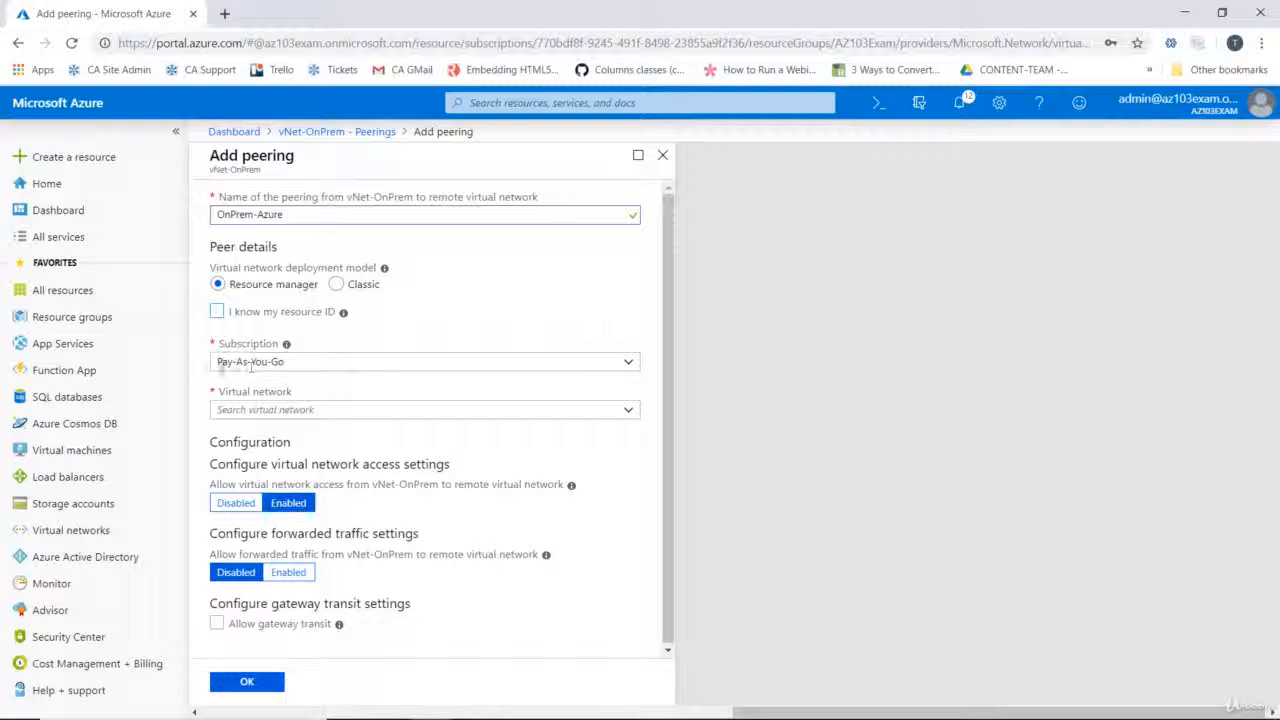
{"action": "left_click", "coordinate": [627, 363]}
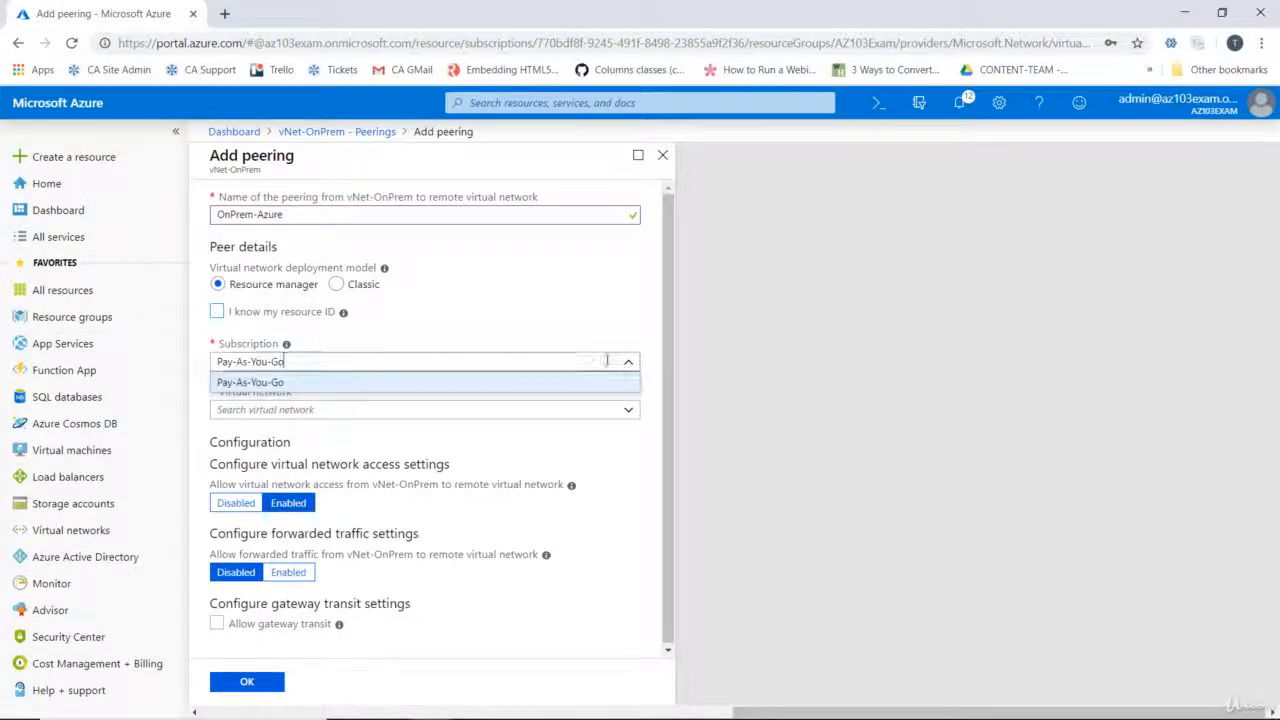
{"action": "left_click", "coordinate": [651, 386]}
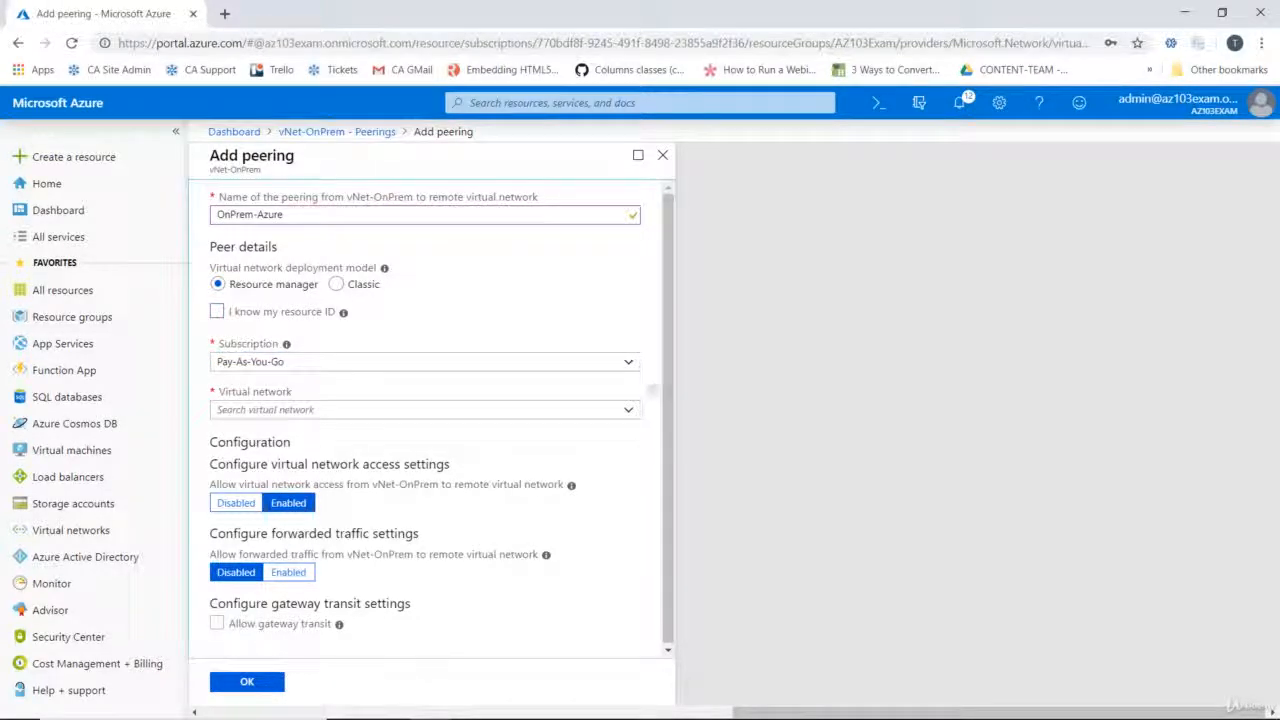
Create the OnPrem-Azure peering with vNetAZ1 (AZ103Exam) as the remote virtual network and reload the peerings page
{"action": "left_click", "coordinate": [632, 412]}
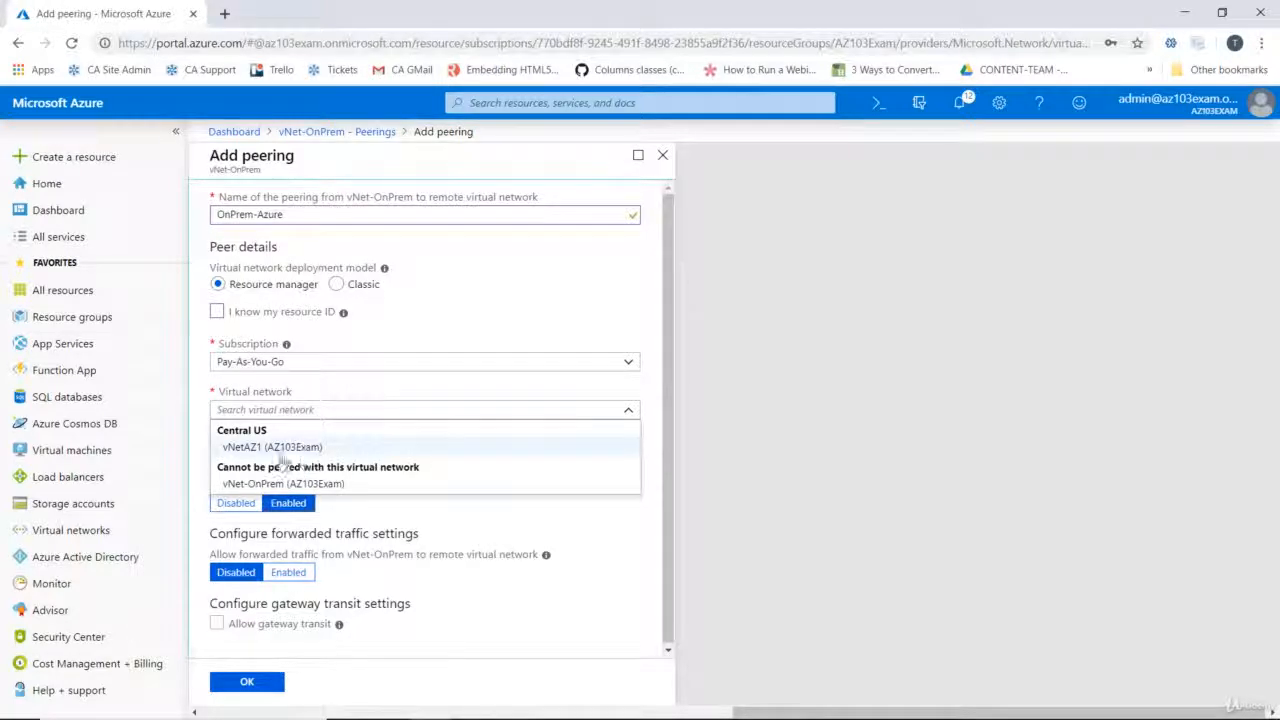
{"action": "left_click", "coordinate": [272, 448]}
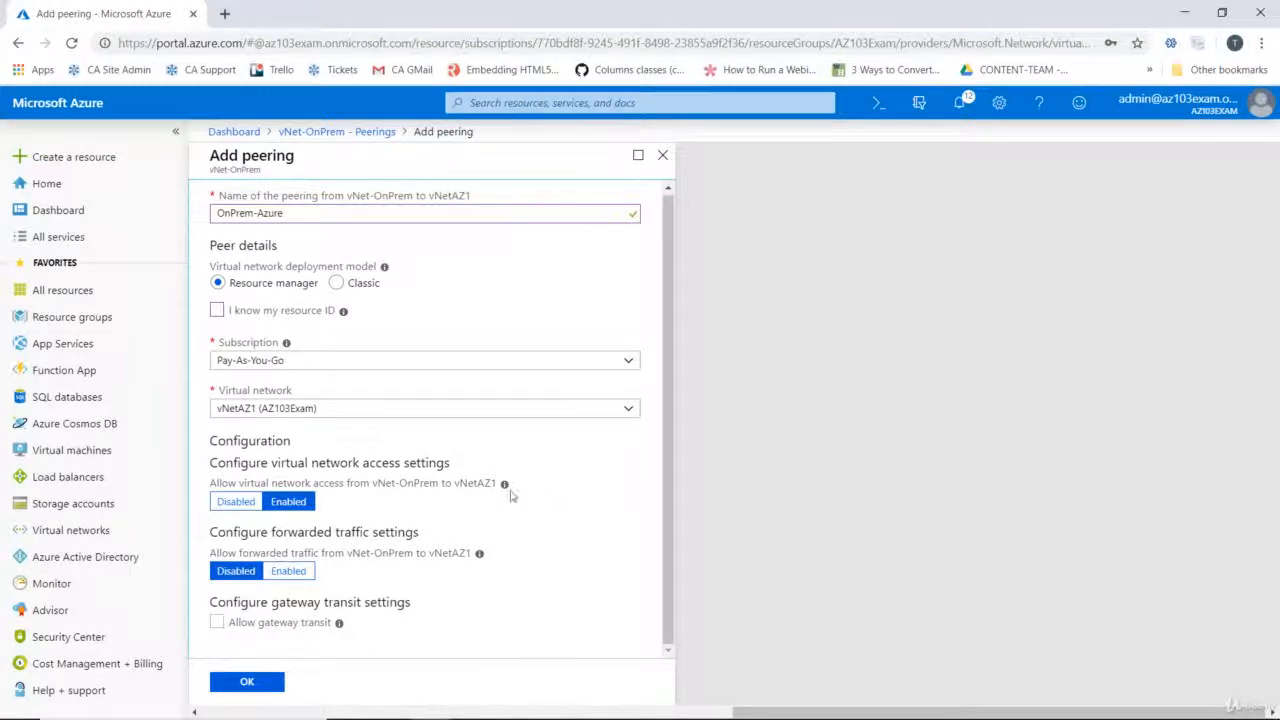
{"action": "mouse_move", "coordinate": [505, 487]}
{"action": "mouse_move", "coordinate": [480, 557]}
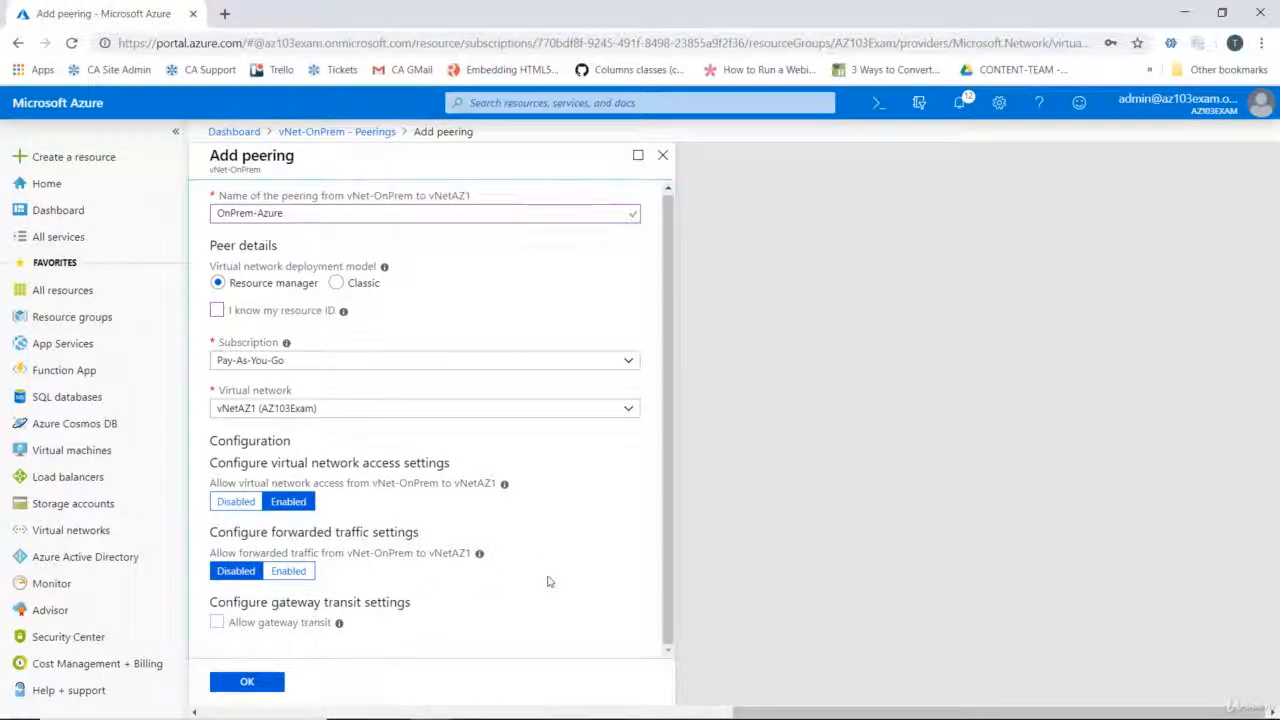
{"action": "mouse_move", "coordinate": [340, 625]}
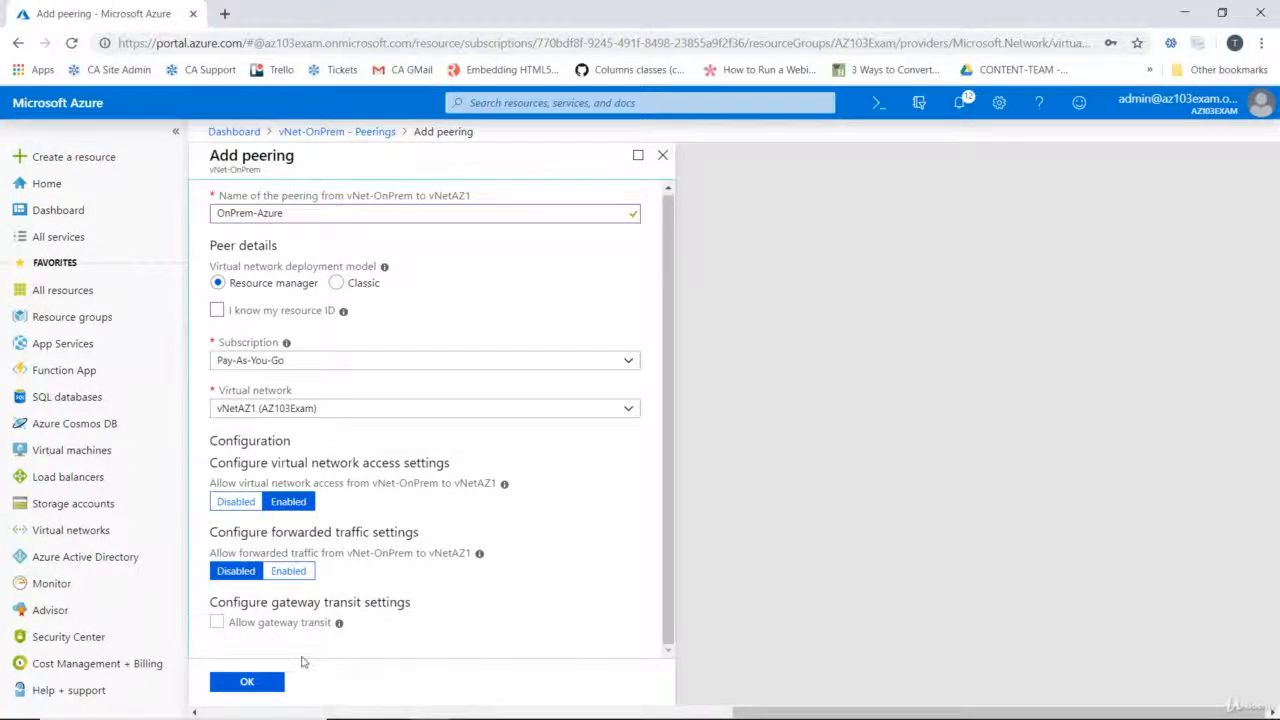
{"action": "left_click", "coordinate": [246, 682]}
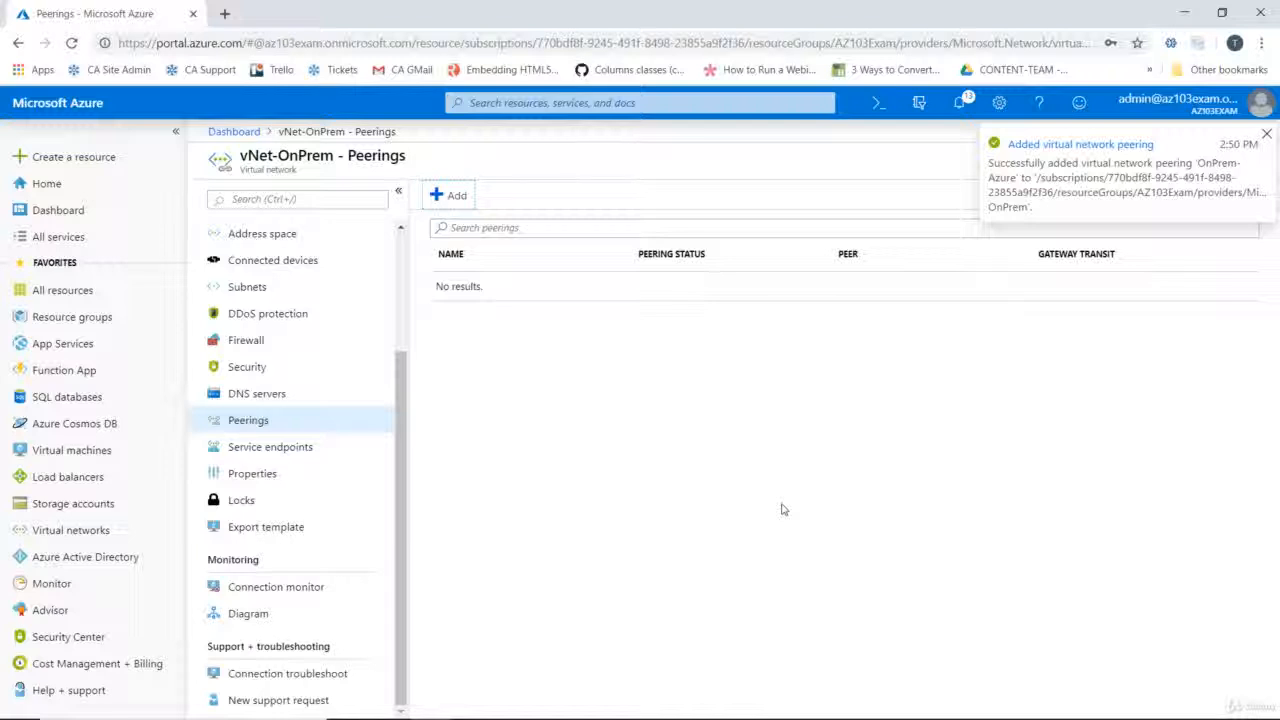
{"action": "left_click", "coordinate": [72, 44]}
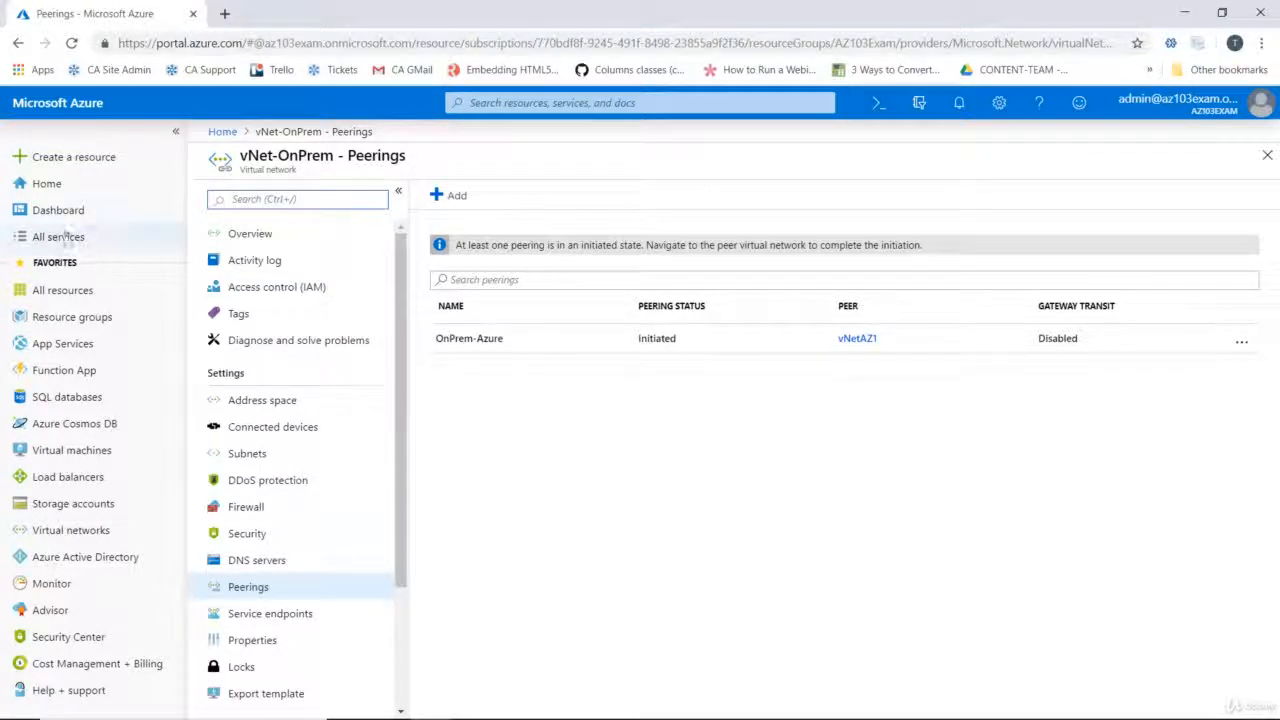
Return to the dashboard and open the peerings list of the vNetAZ1 virtual network
{"action": "left_click", "coordinate": [57, 211]}
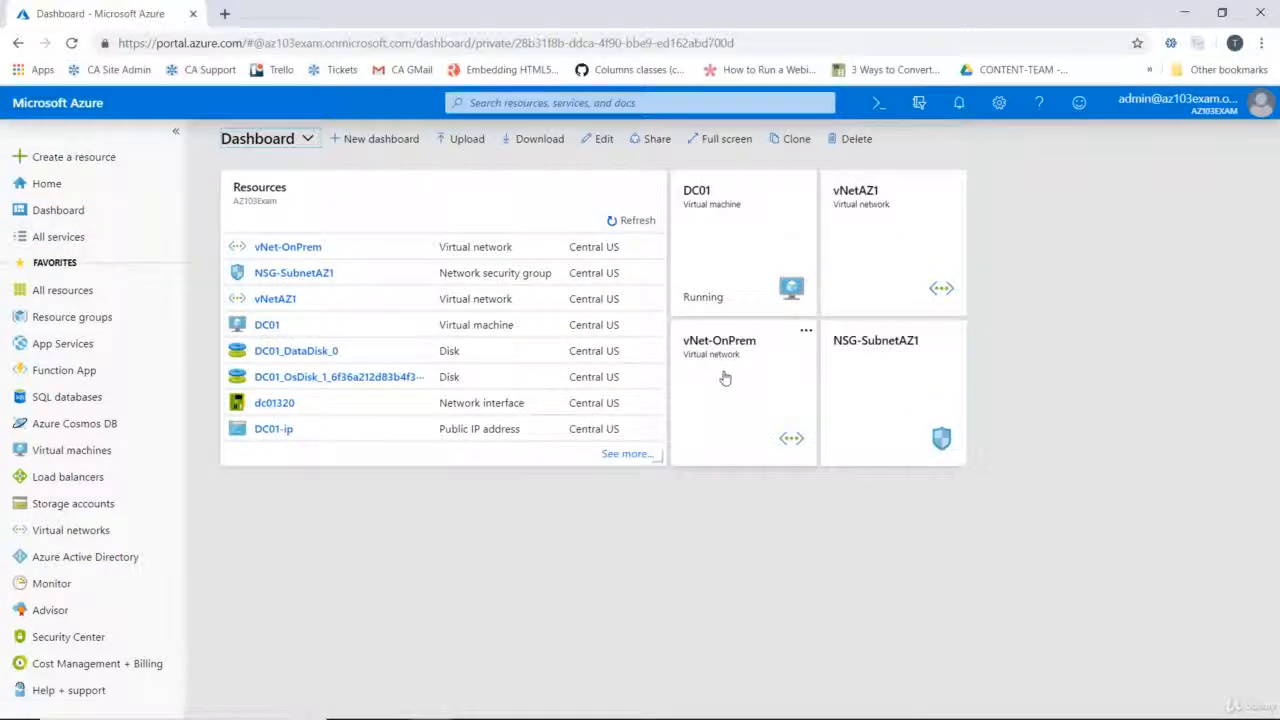
{"action": "left_click", "coordinate": [888, 226]}
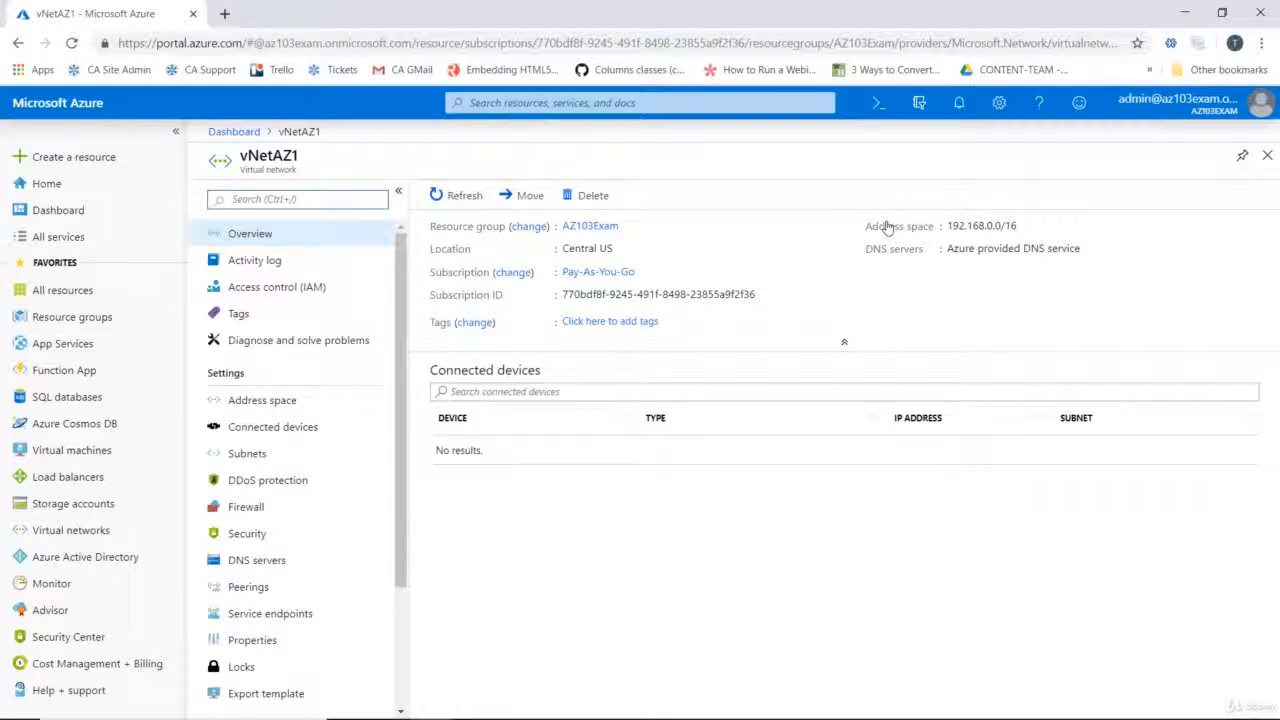
{"action": "scroll", "coordinate": [331, 435], "scroll_direction": "down", "scroll_amount": 2}
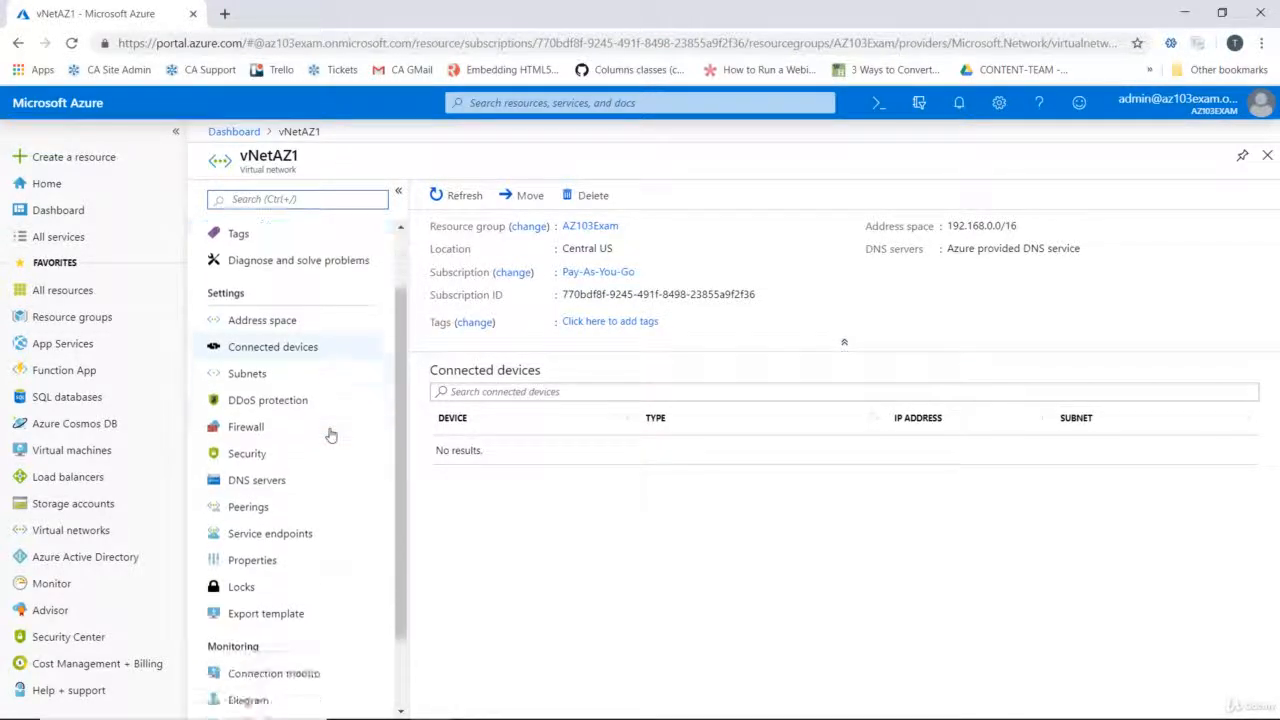
{"action": "scroll", "coordinate": [331, 435], "scroll_direction": "down", "scroll_amount": 2}
{"action": "left_click", "coordinate": [251, 420]}
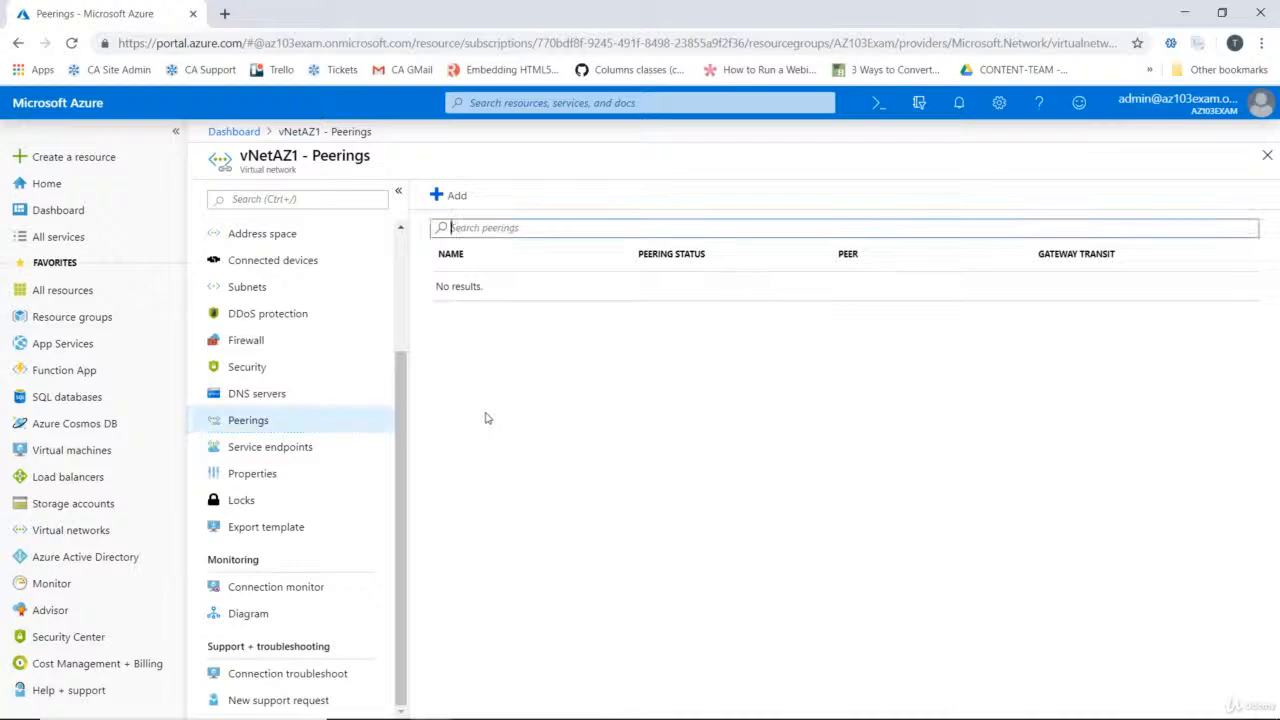
Start a new peering from vNetAZ1 and name it vNetAZ1-OnPrem
{"action": "left_click", "coordinate": [446, 195]}
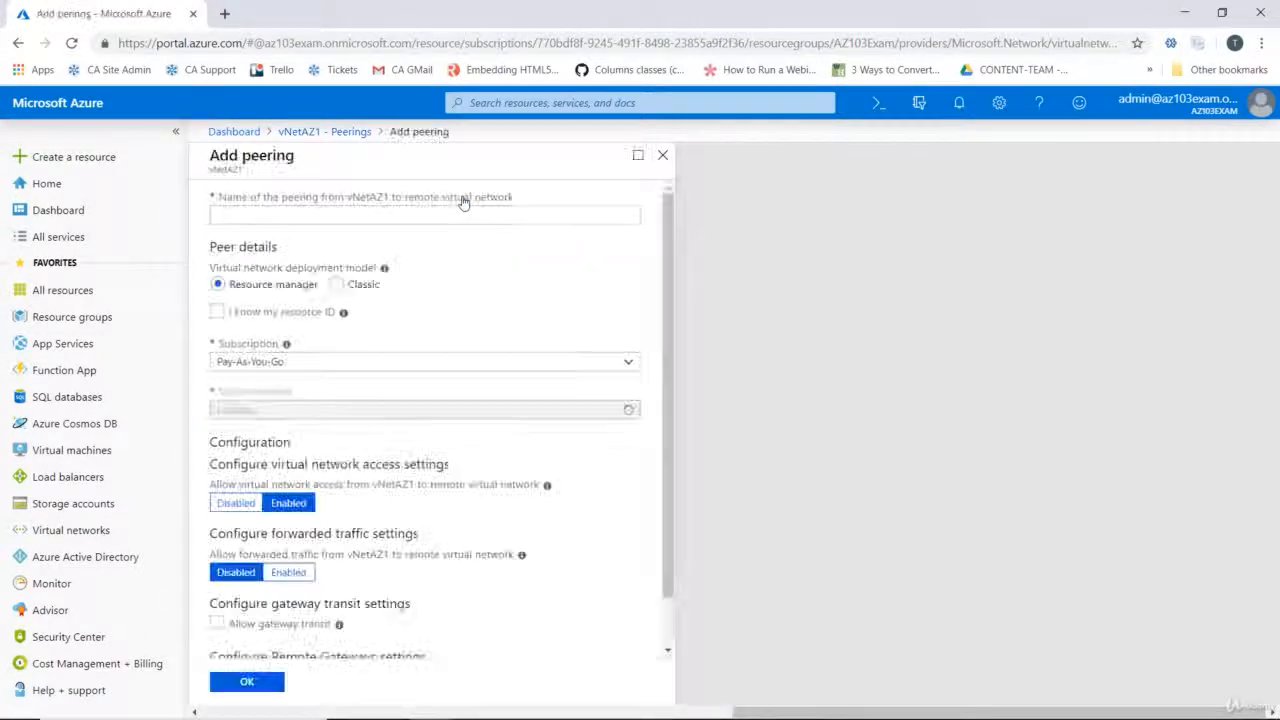
{"action": "left_click", "coordinate": [455, 214]}
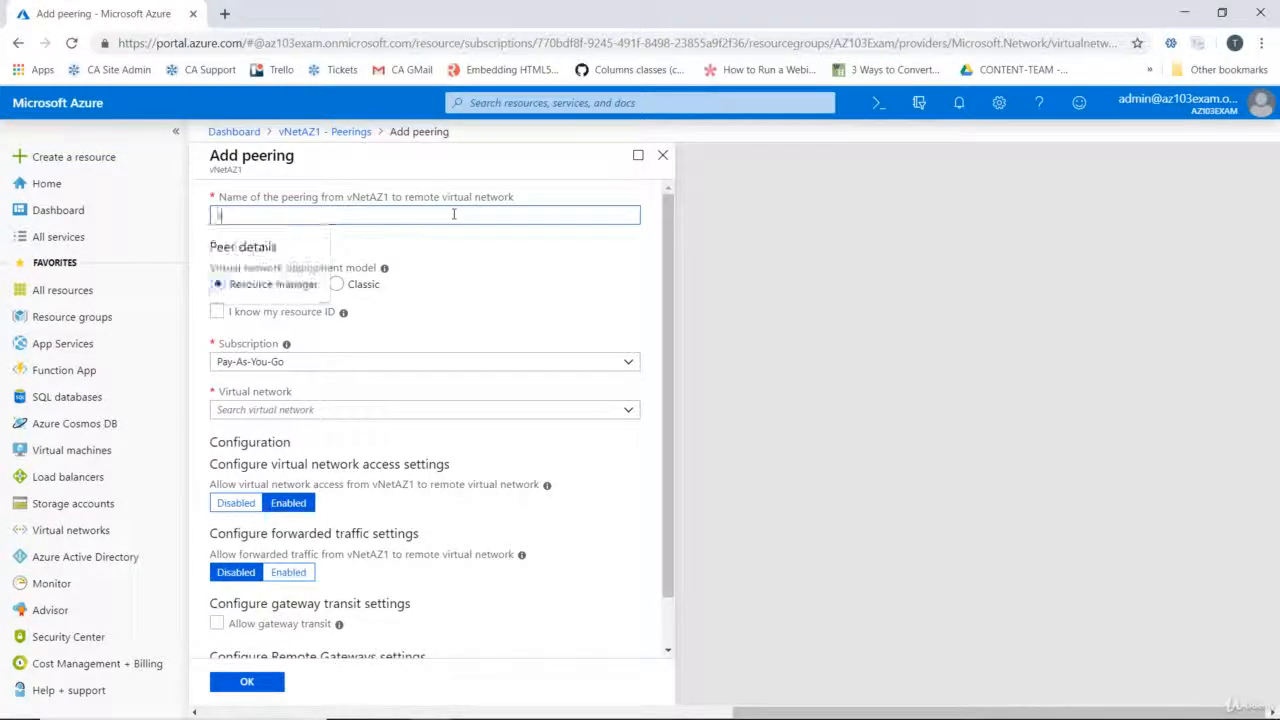
{"action": "type", "text": "vNetAZ1"}
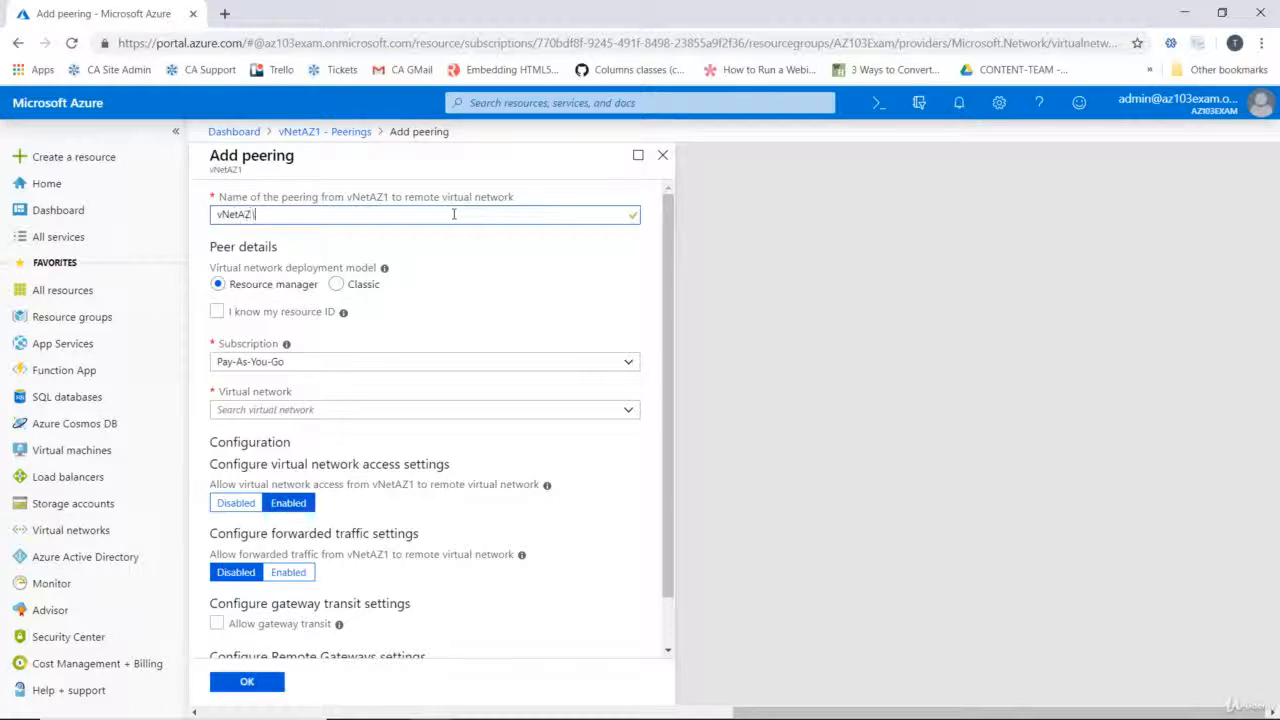
{"action": "type", "text": "-OnPrem"}
Create the vNetAZ1-OnPrem peering with vNet-OnPrem (AZ103Exam) as the remote virtual network and reload the peerings page
{"action": "left_click", "coordinate": [630, 416]}
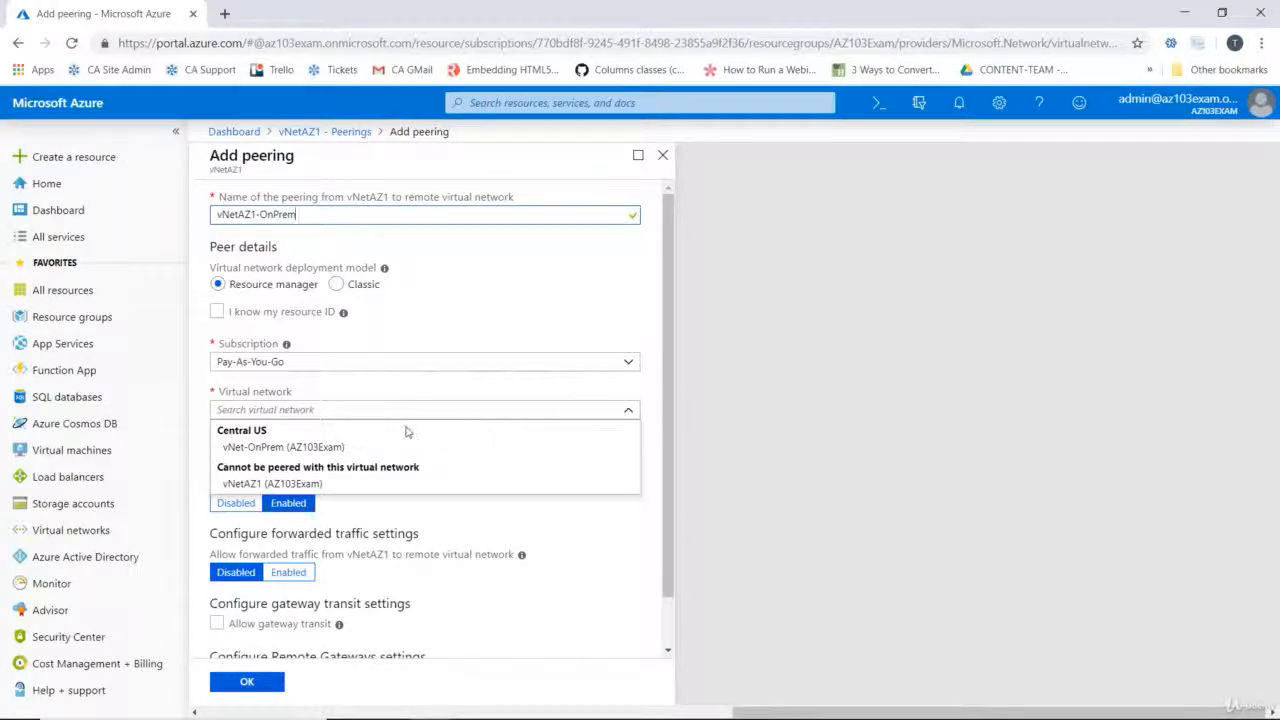
{"action": "left_click", "coordinate": [285, 448]}
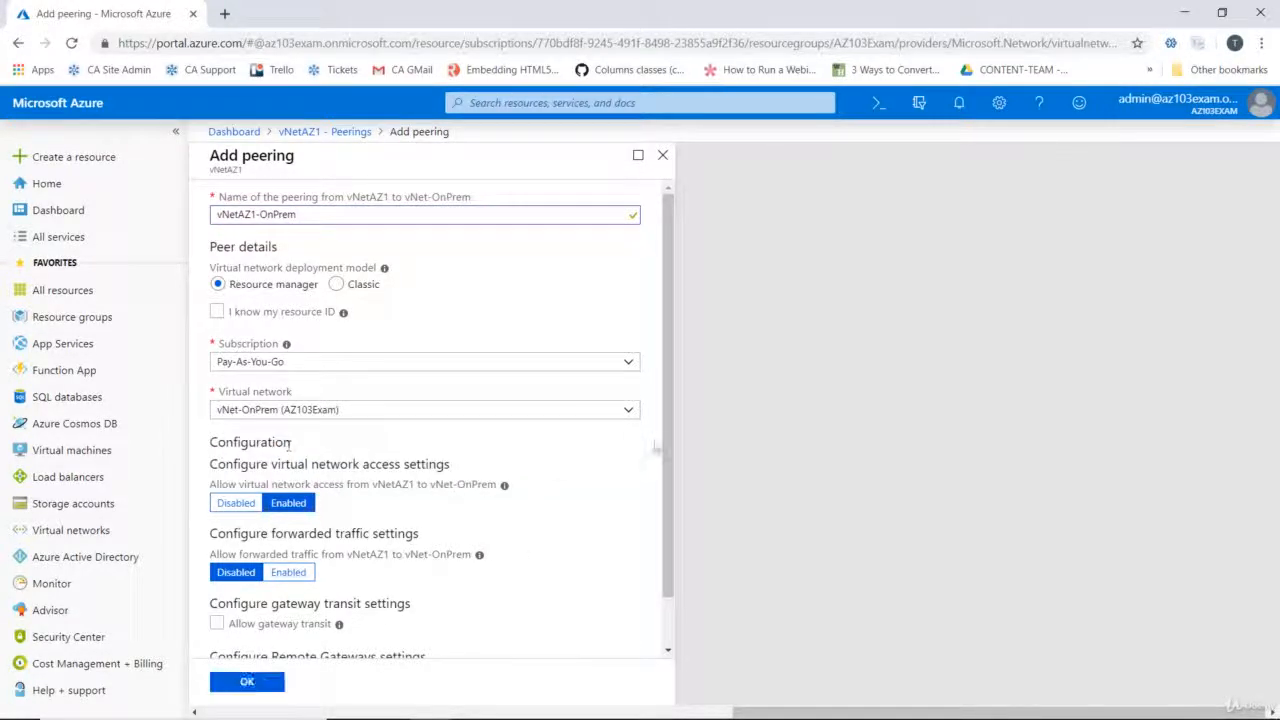
{"action": "scroll", "coordinate": [652, 452], "scroll_direction": "down", "scroll_amount": 1}
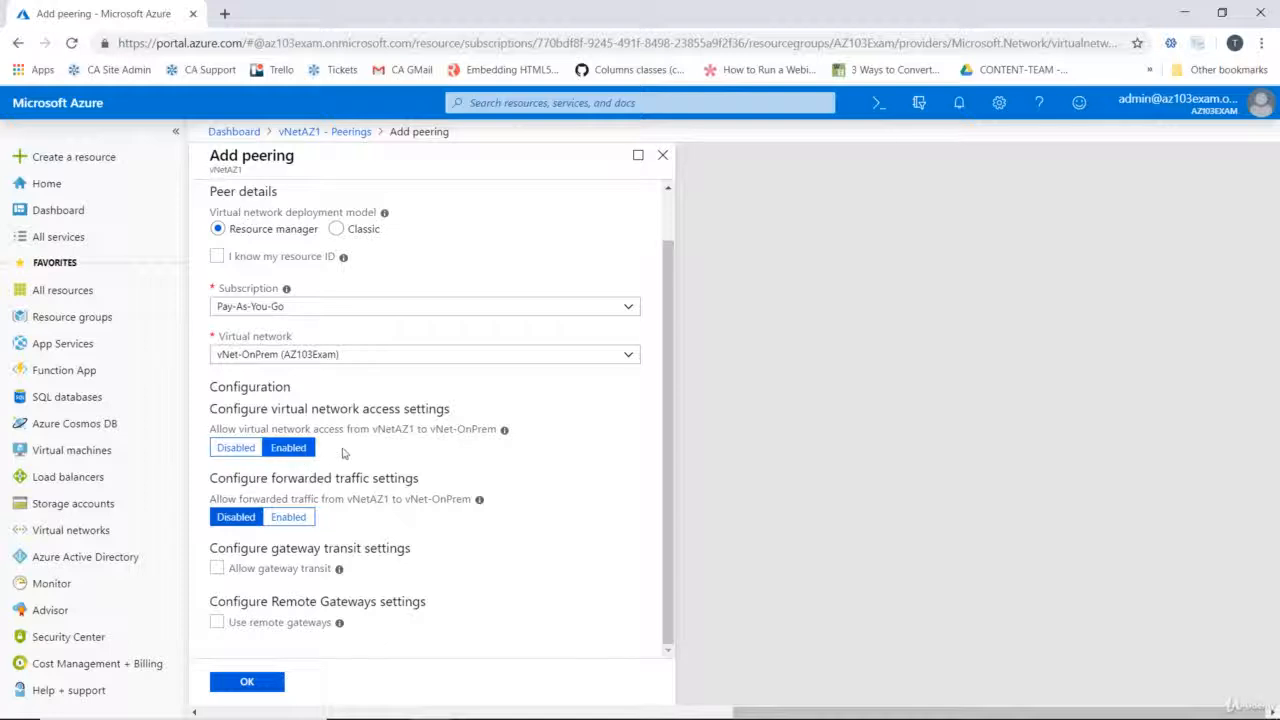
{"action": "left_click", "coordinate": [247, 682]}
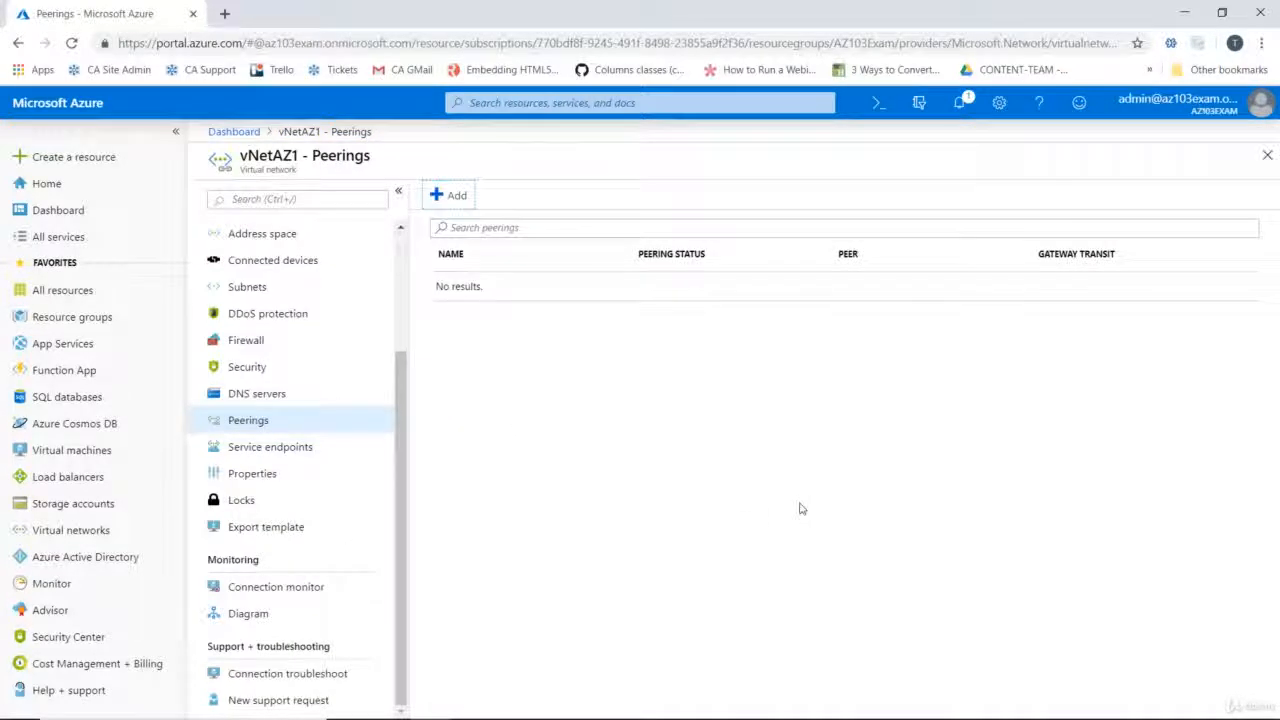
{"action": "left_click", "coordinate": [71, 42]}
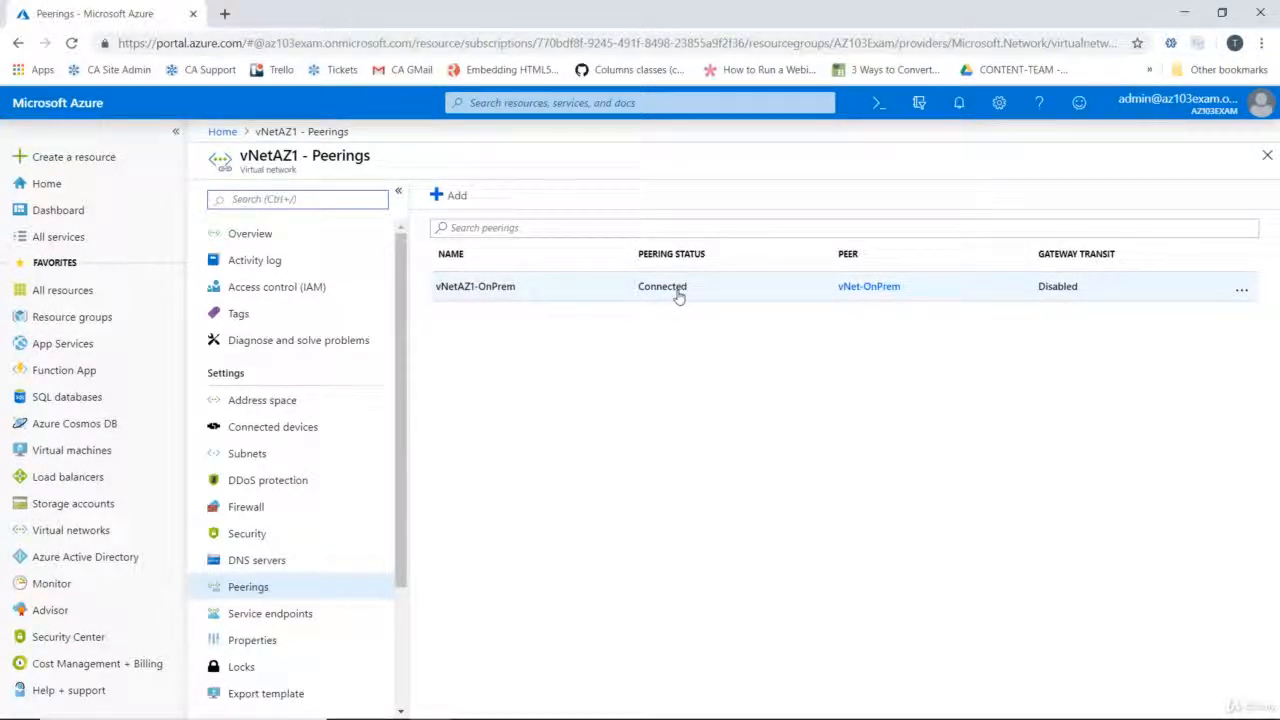
Go back through the dashboard to vNet-OnPrem and check the status of its OnPrem-Azure peering
{"action": "left_click", "coordinate": [72, 212]}
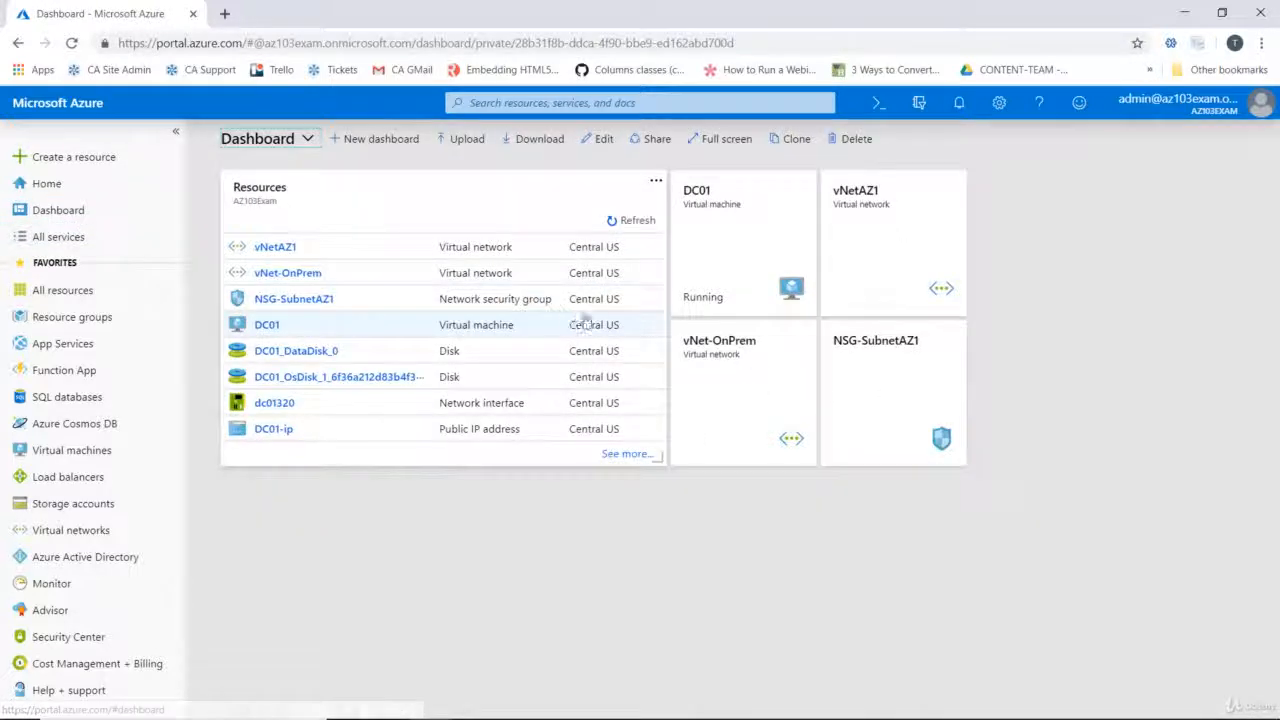
{"action": "left_click", "coordinate": [759, 395]}
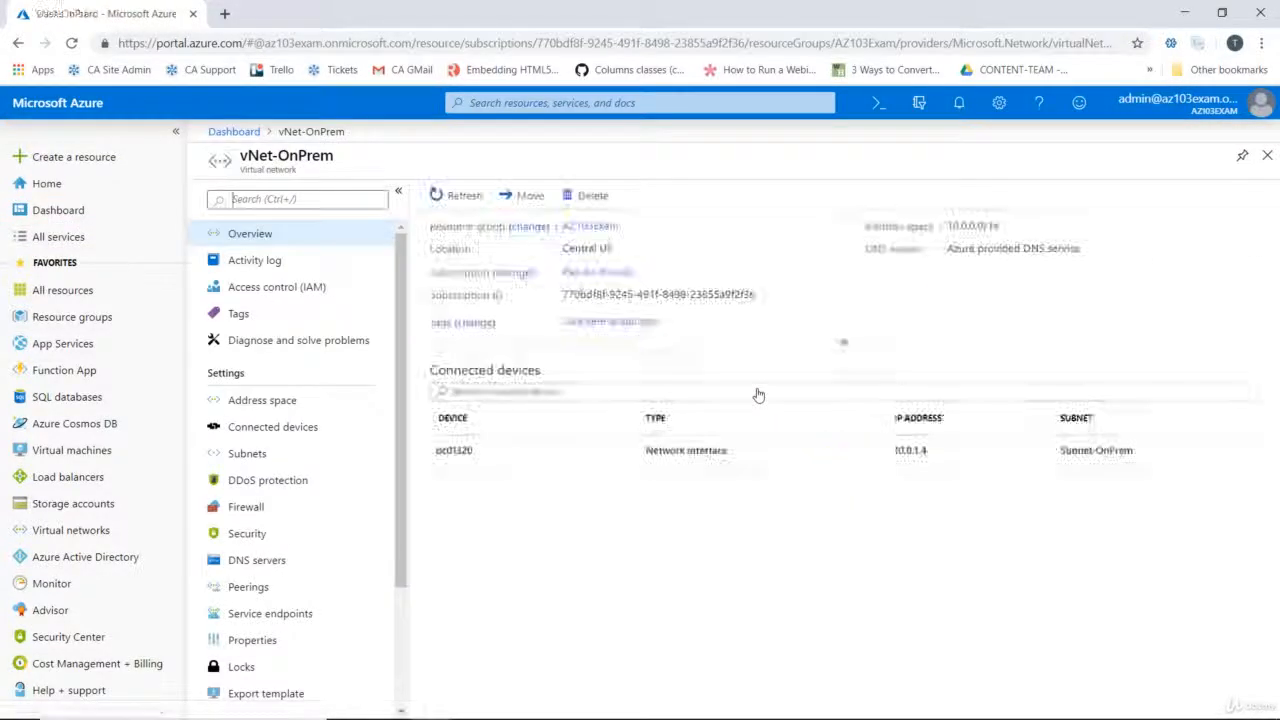
{"action": "left_click", "coordinate": [262, 587]}
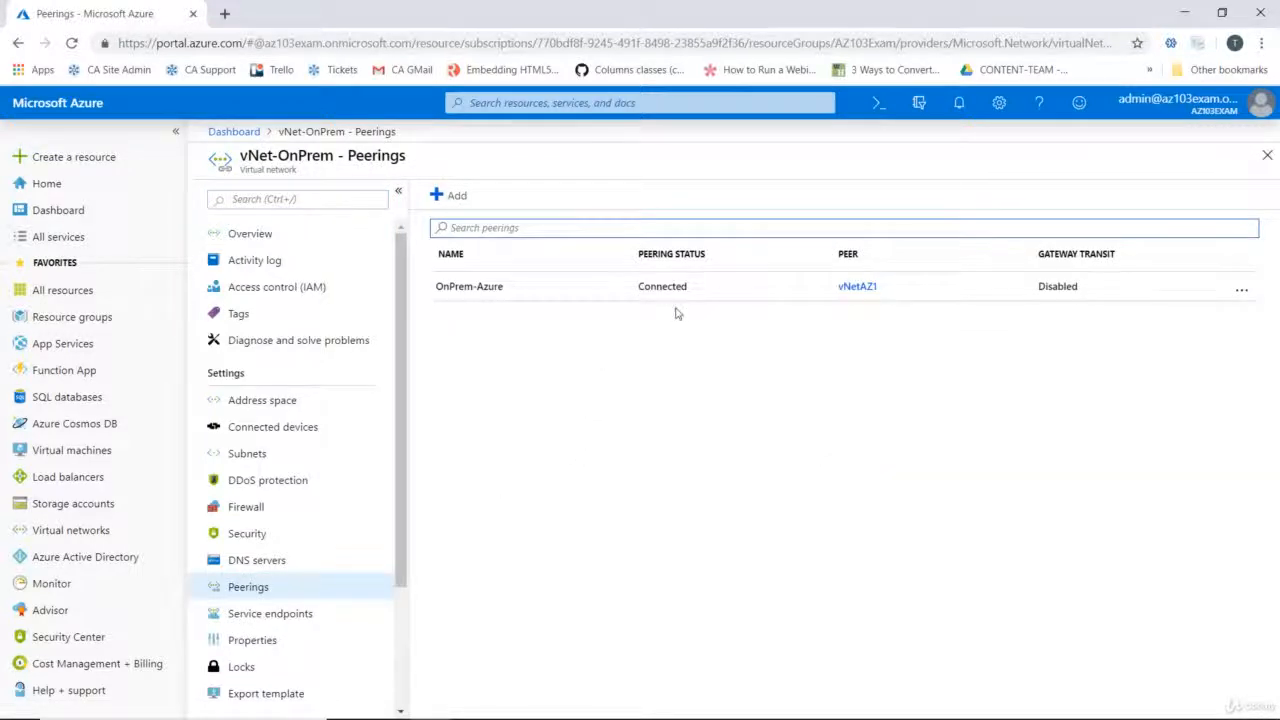